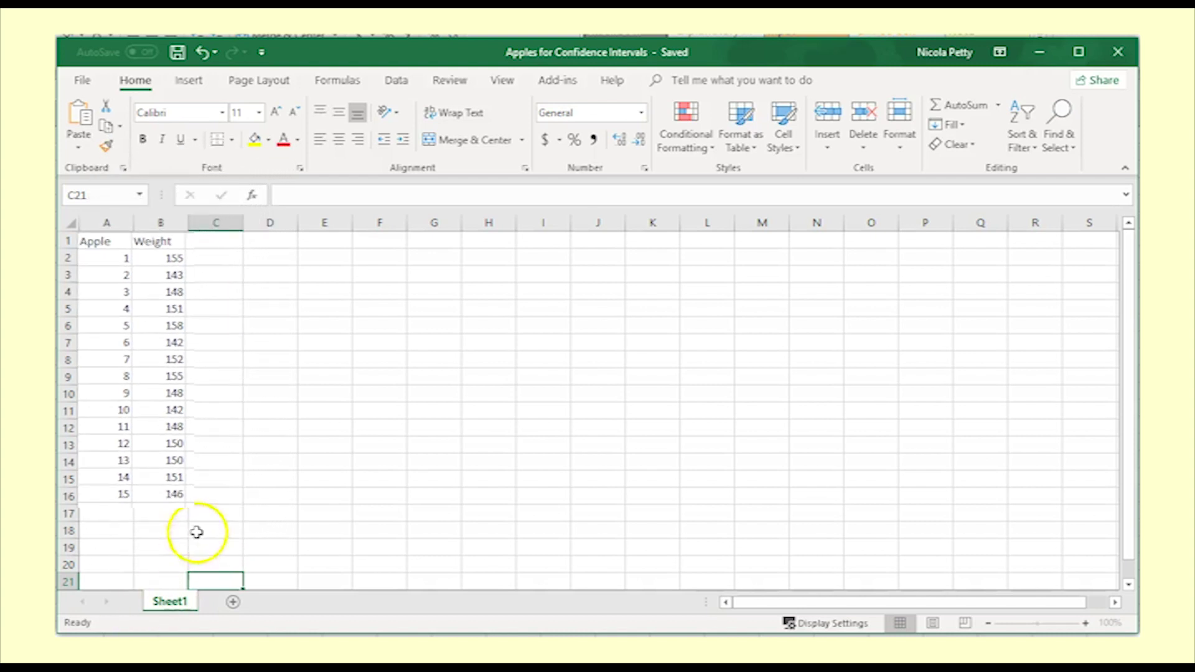
Step: Choose Descriptive Statistics from the Data Analysis tools
{"action": "left_click", "coordinate": [398, 81]}
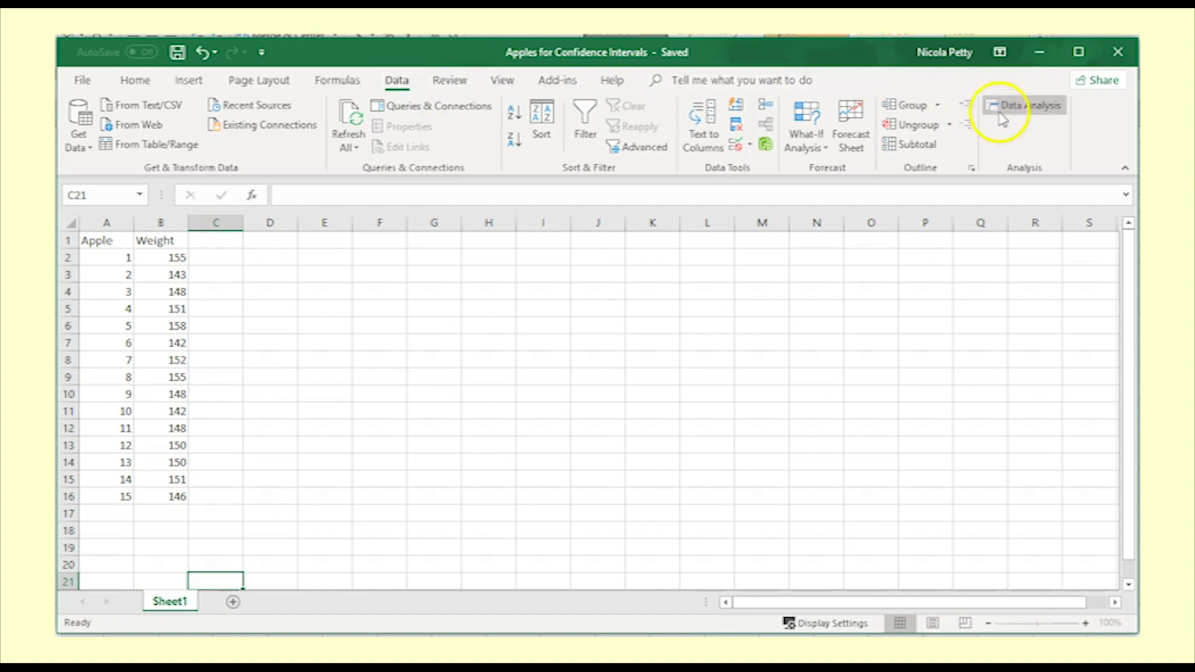
{"action": "left_click", "coordinate": [1027, 107]}
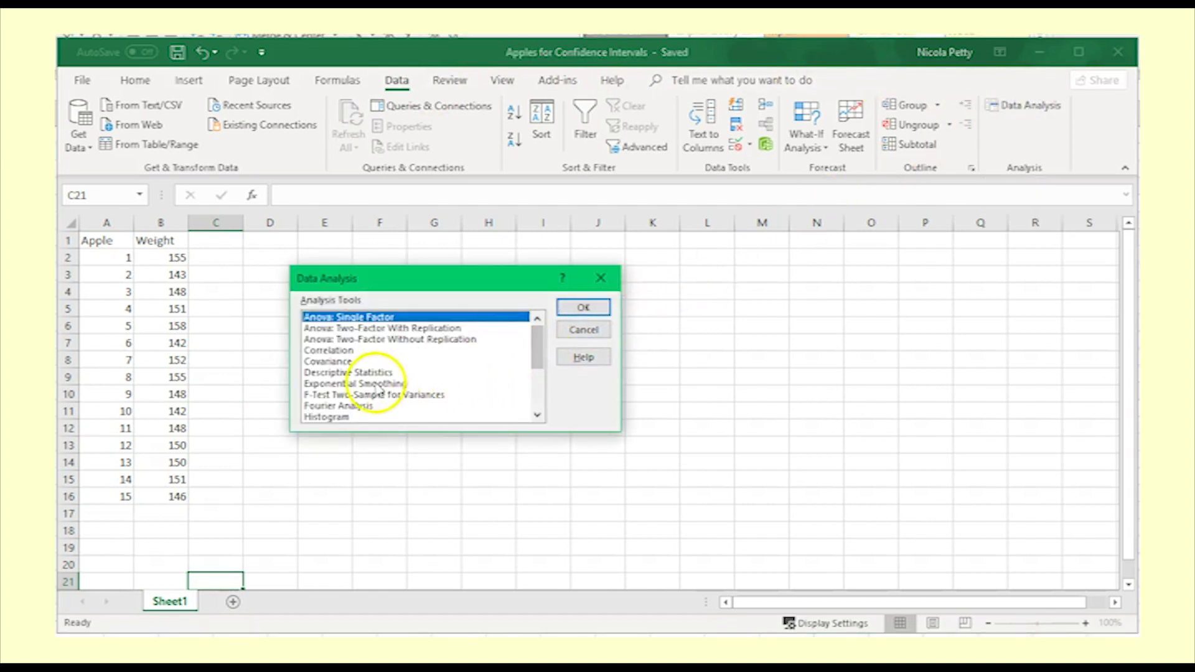
{"action": "left_click", "coordinate": [345, 373]}
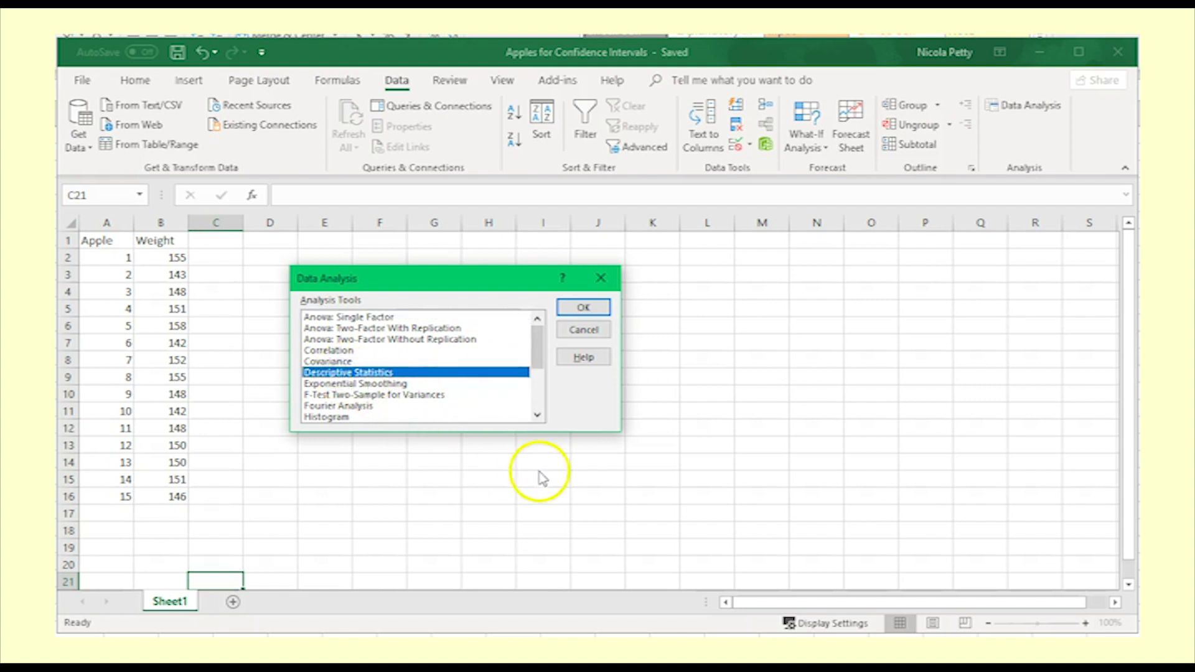
{"action": "left_click", "coordinate": [603, 310]}
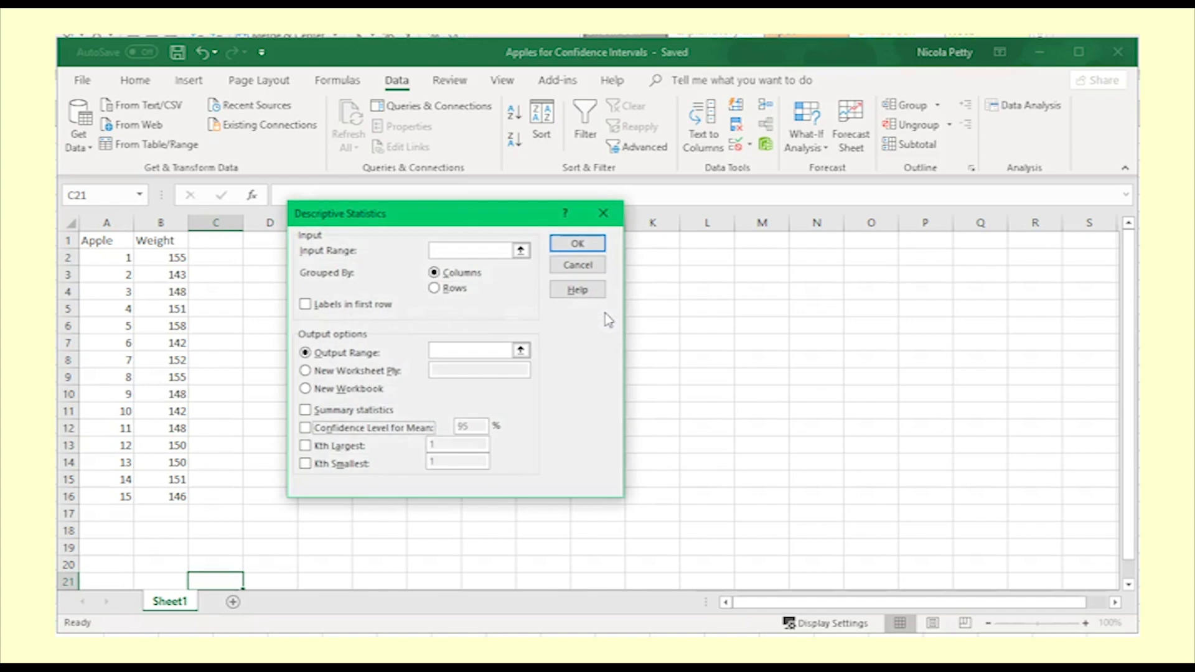
Step: Set input $B$1:$B$16 with labels, output at $D$1, summary statistics and 95% confidence level
{"action": "left_click", "coordinate": [495, 249]}
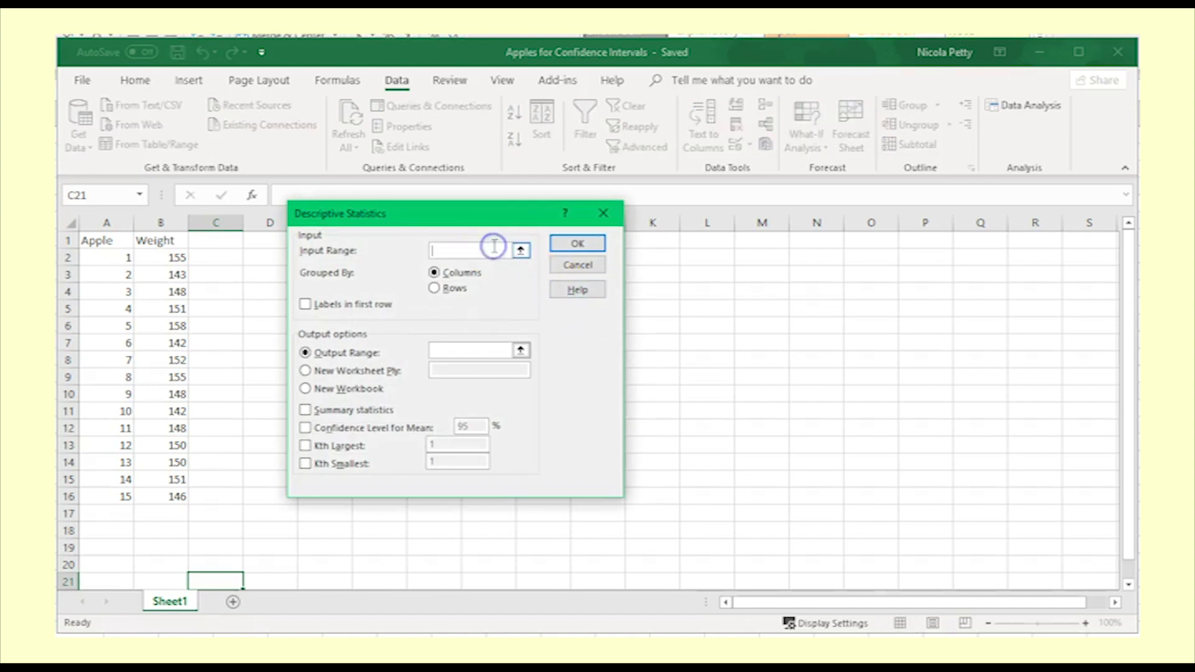
{"action": "left_click_drag", "start_coordinate": [163, 240], "coordinate": [160, 495]}
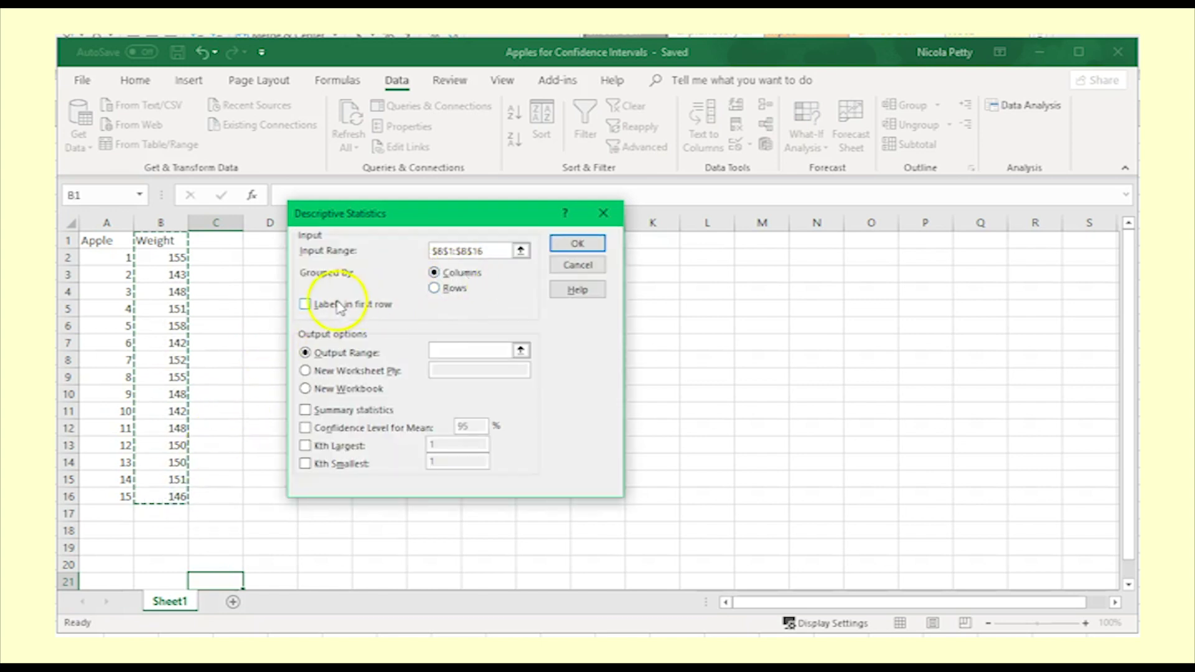
{"action": "left_click", "coordinate": [305, 306]}
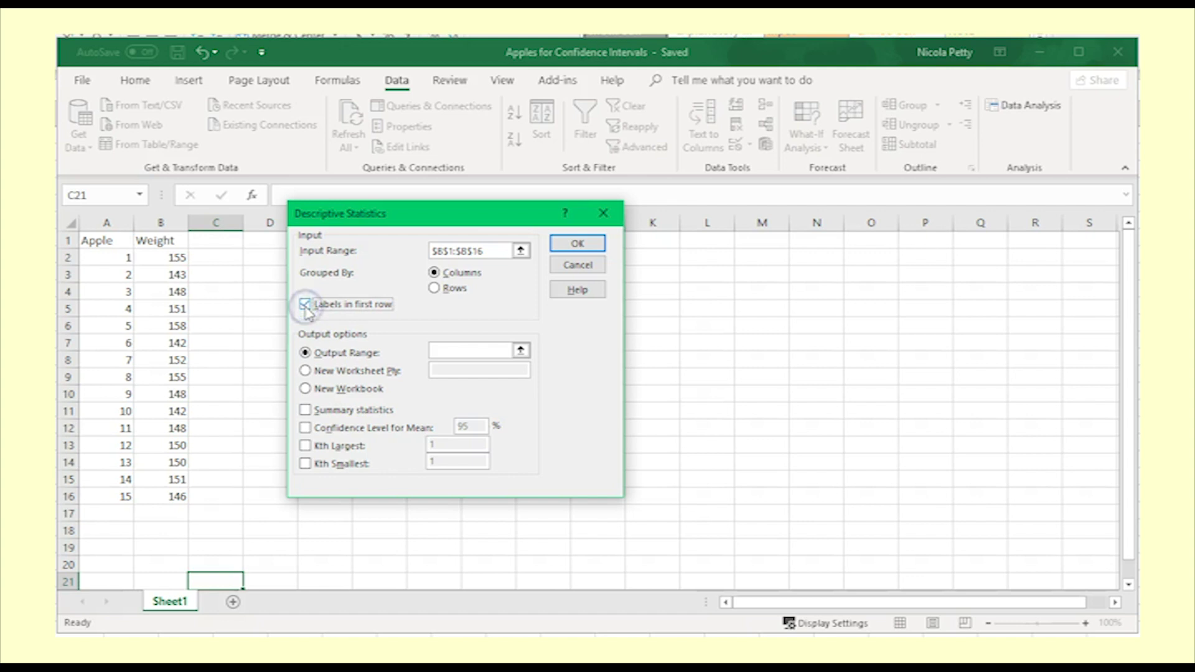
{"action": "left_click", "coordinate": [453, 352]}
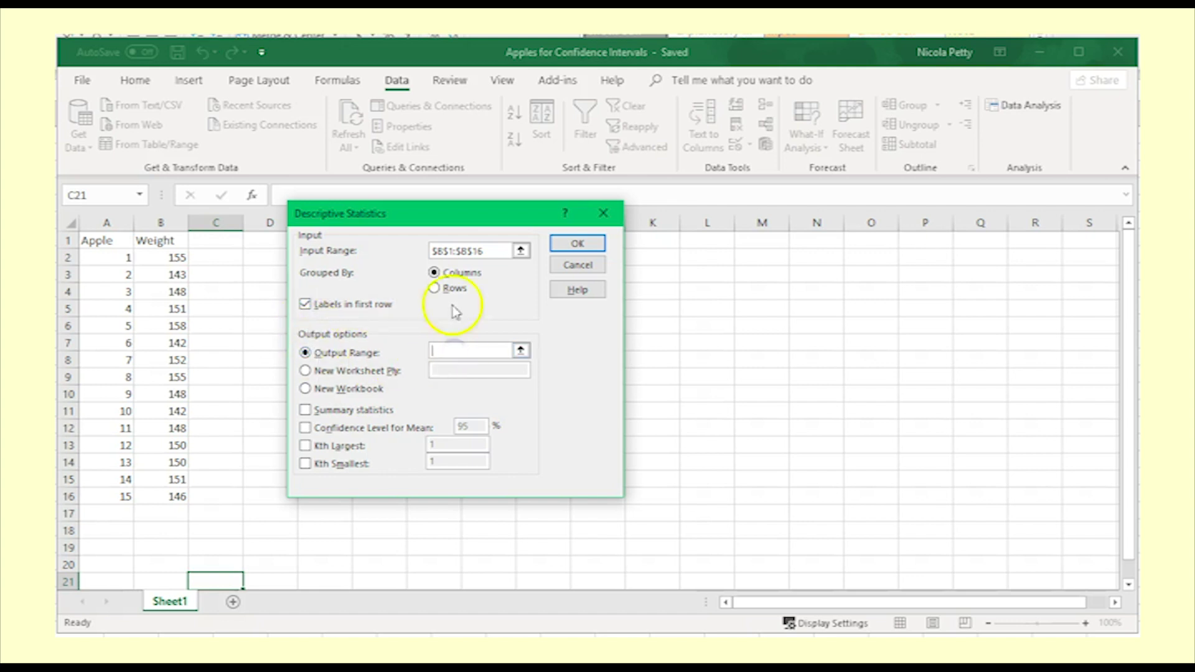
{"action": "left_click_drag", "start_coordinate": [461, 206], "coordinate": [780, 252]}
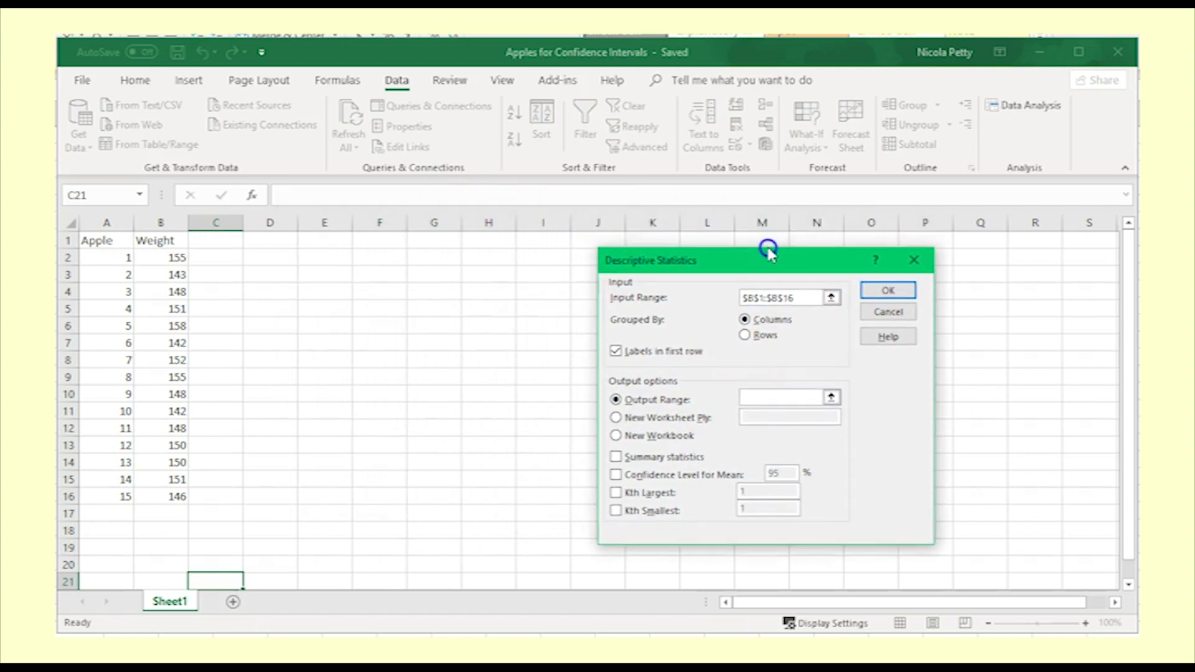
{"action": "left_click", "coordinate": [264, 245]}
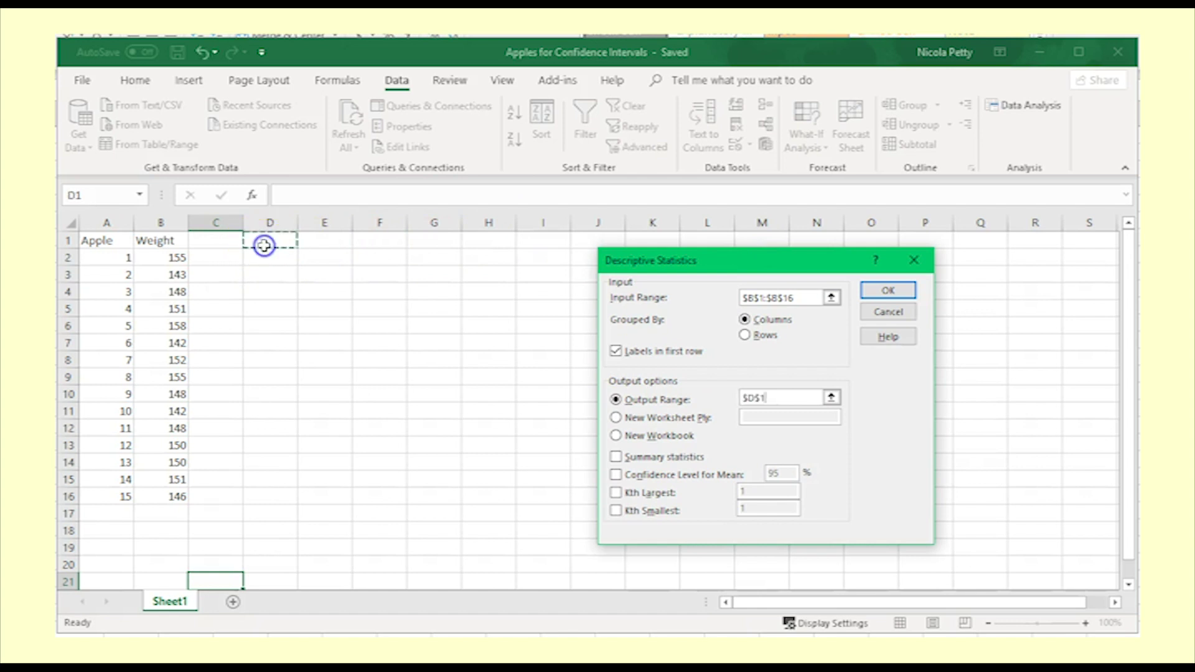
{"action": "left_click", "coordinate": [616, 457]}
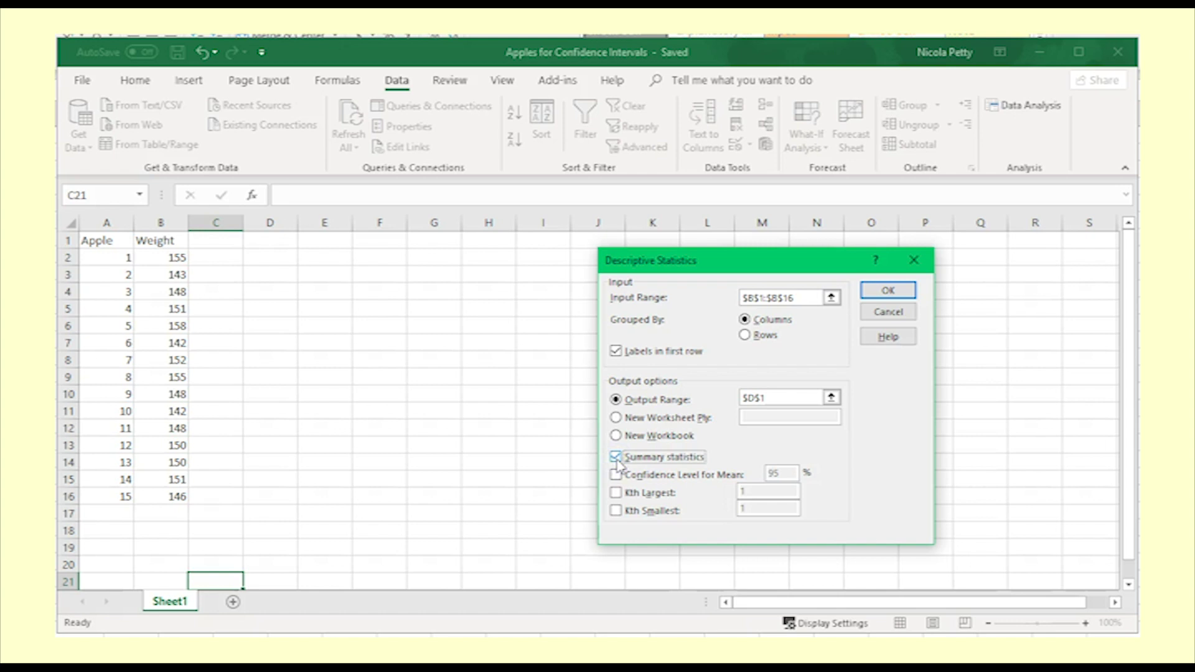
{"action": "left_click", "coordinate": [615, 476]}
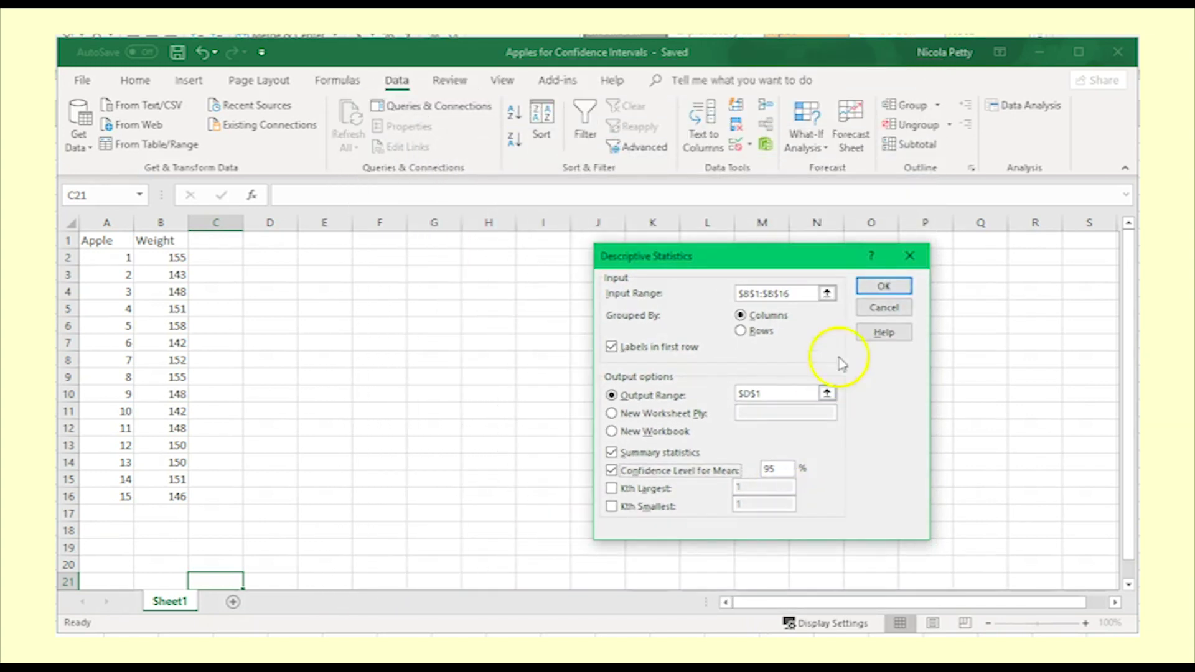
Step: Run the analysis into D1:E16, autofit column D, and select D17
{"action": "left_click", "coordinate": [867, 286]}
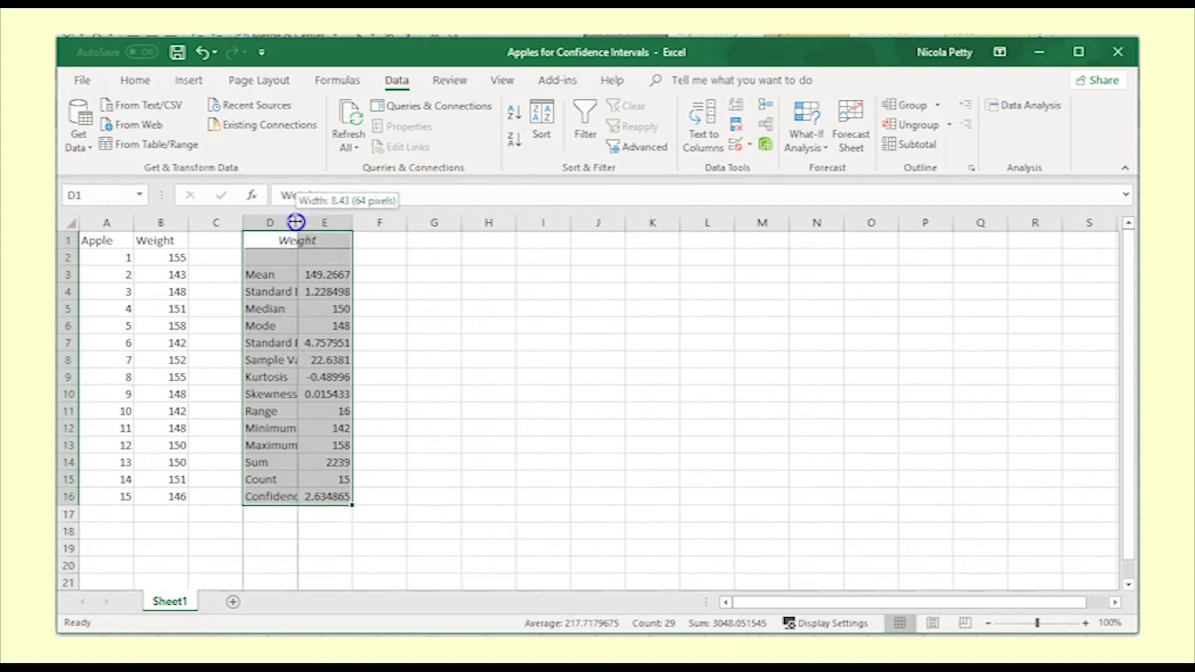
{"action": "double_click", "coordinate": [300, 223]}
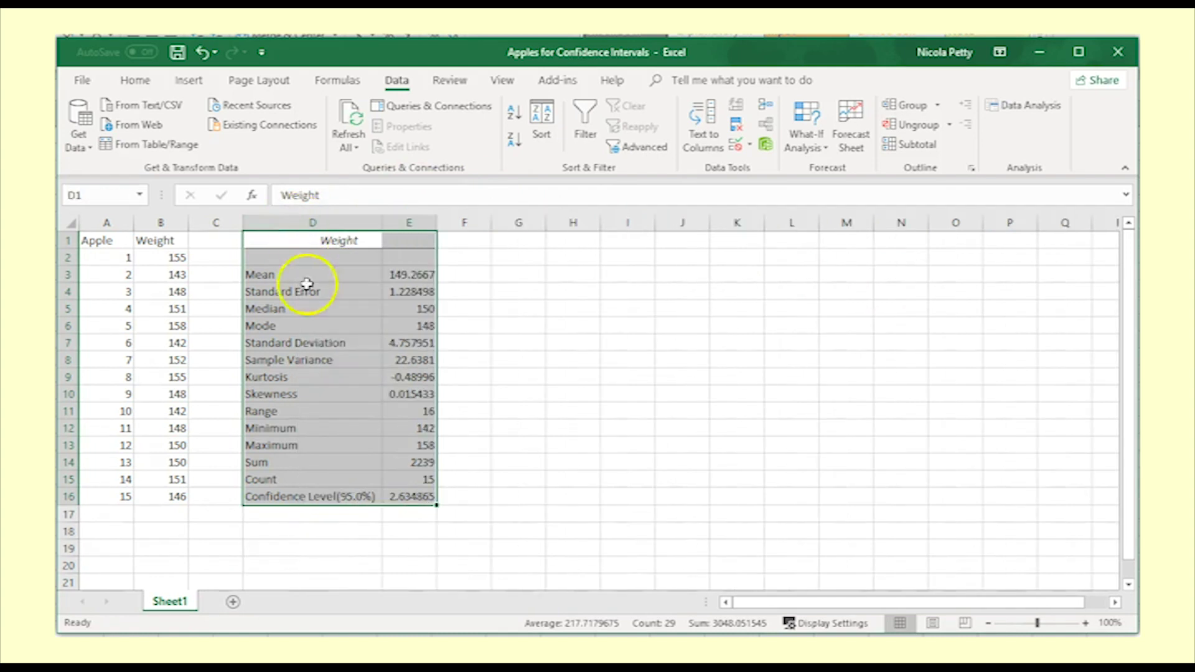
{"action": "left_click", "coordinate": [345, 515]}
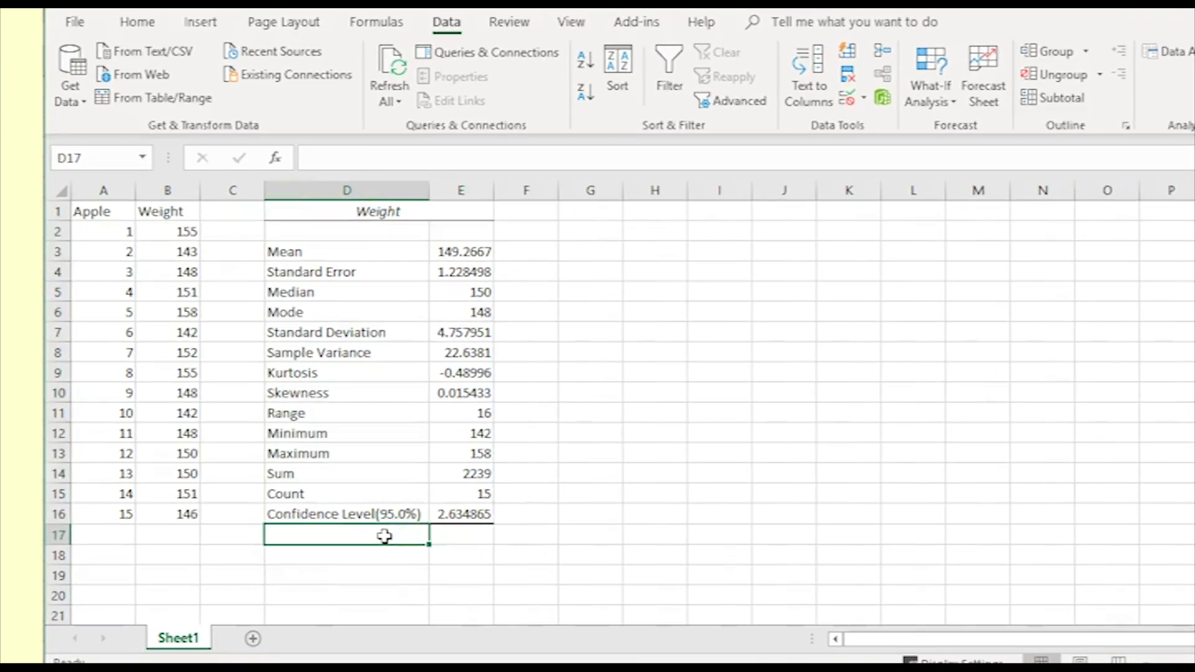
Step: Label D17 'Lower' and D18 'Upper'
{"action": "type", "text": "Lower"}
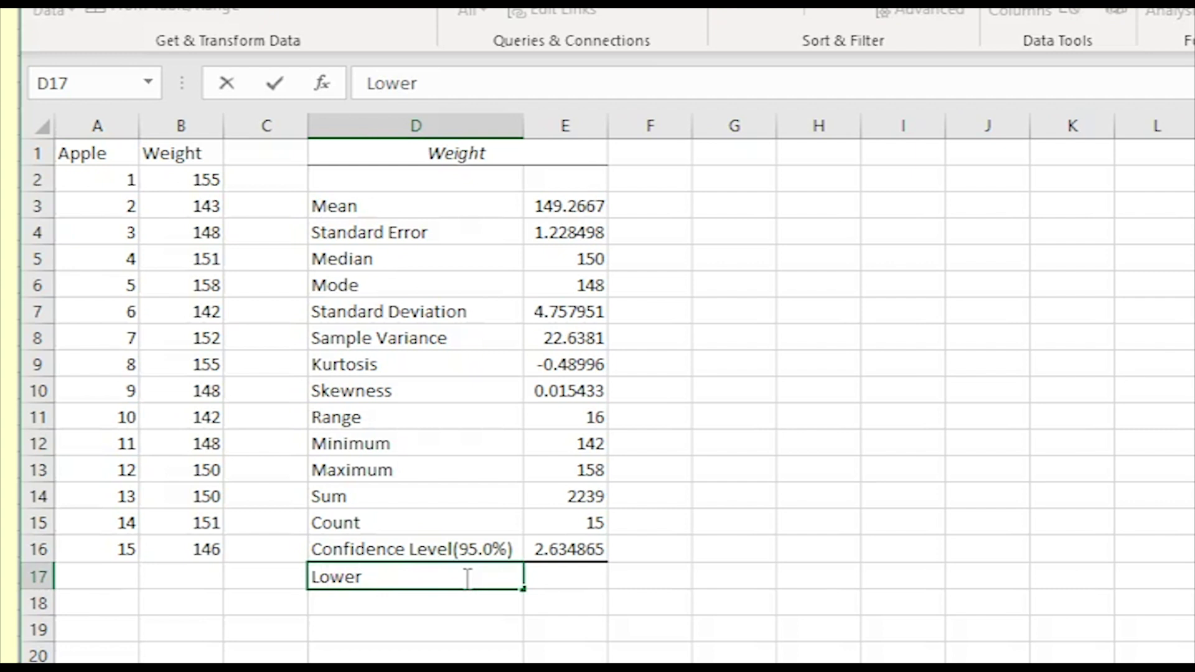
{"action": "key", "text": "Return"}
{"action": "left_click", "coordinate": [465, 578]}
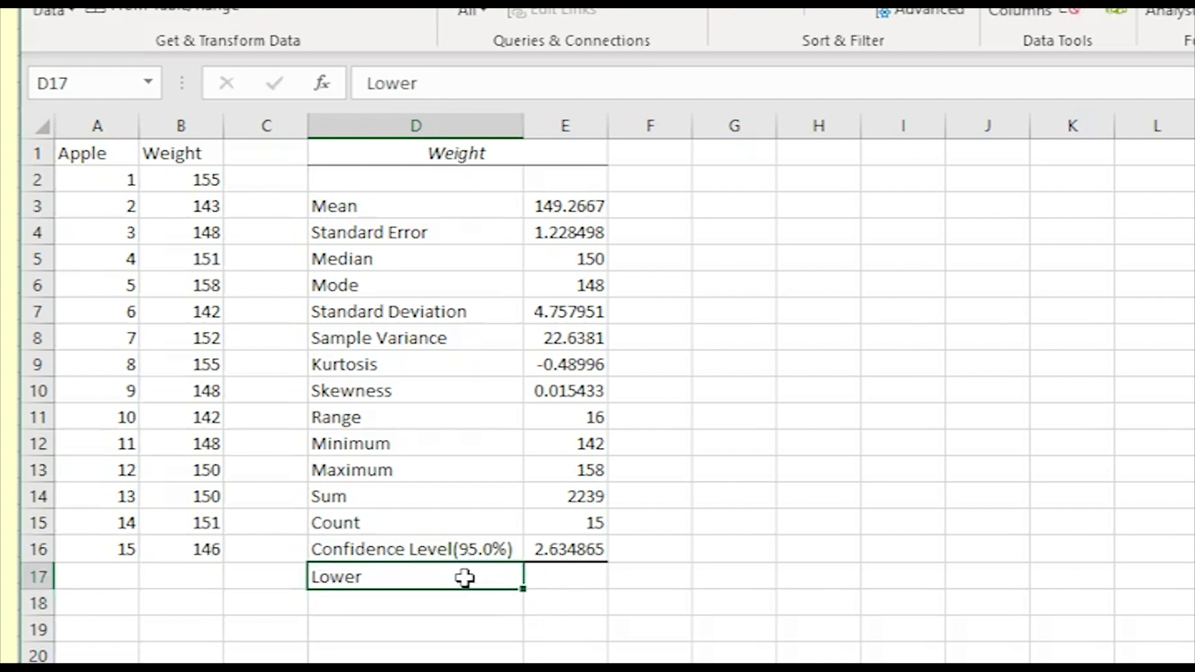
{"action": "key", "text": "Return"}
{"action": "type", "text": "Upper"}
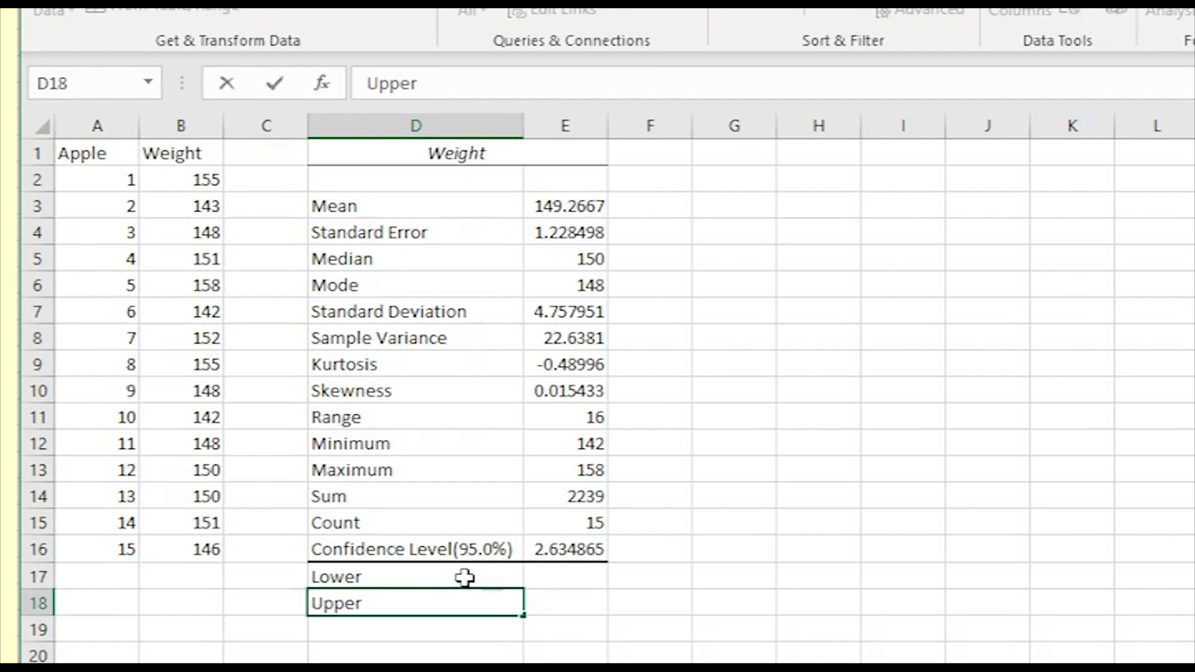
{"action": "key", "text": "Tab"}
Step: Enter the lower bound formula =E3-E16 in E17
{"action": "key", "text": "Up"}
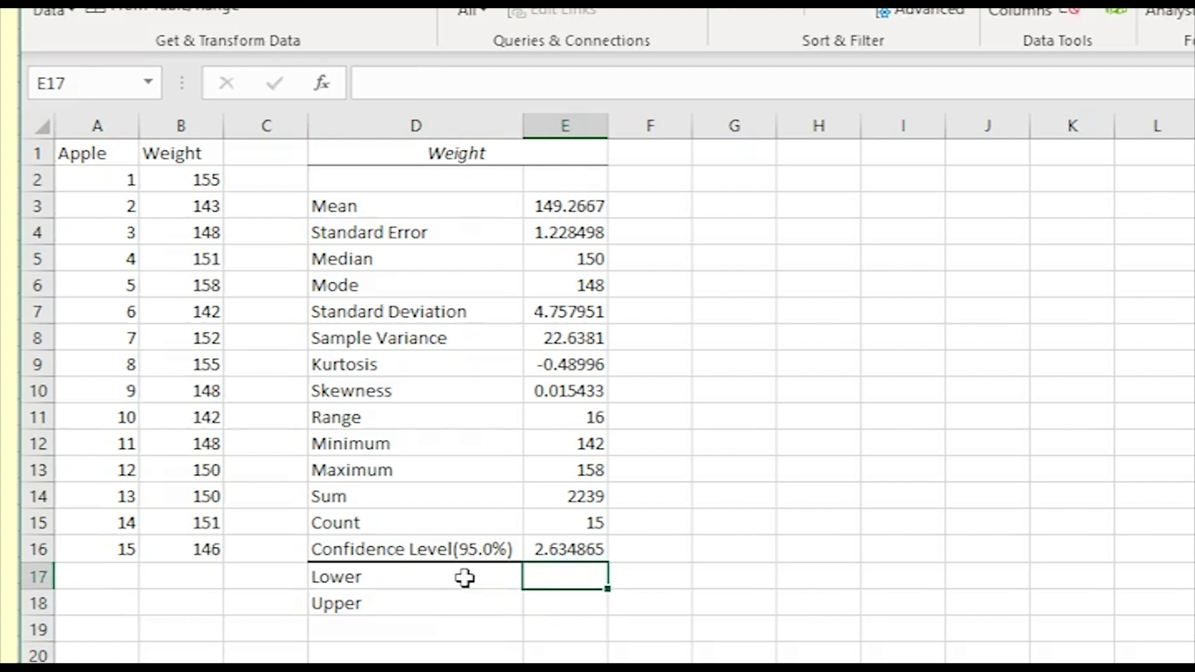
{"action": "type", "text": "="}
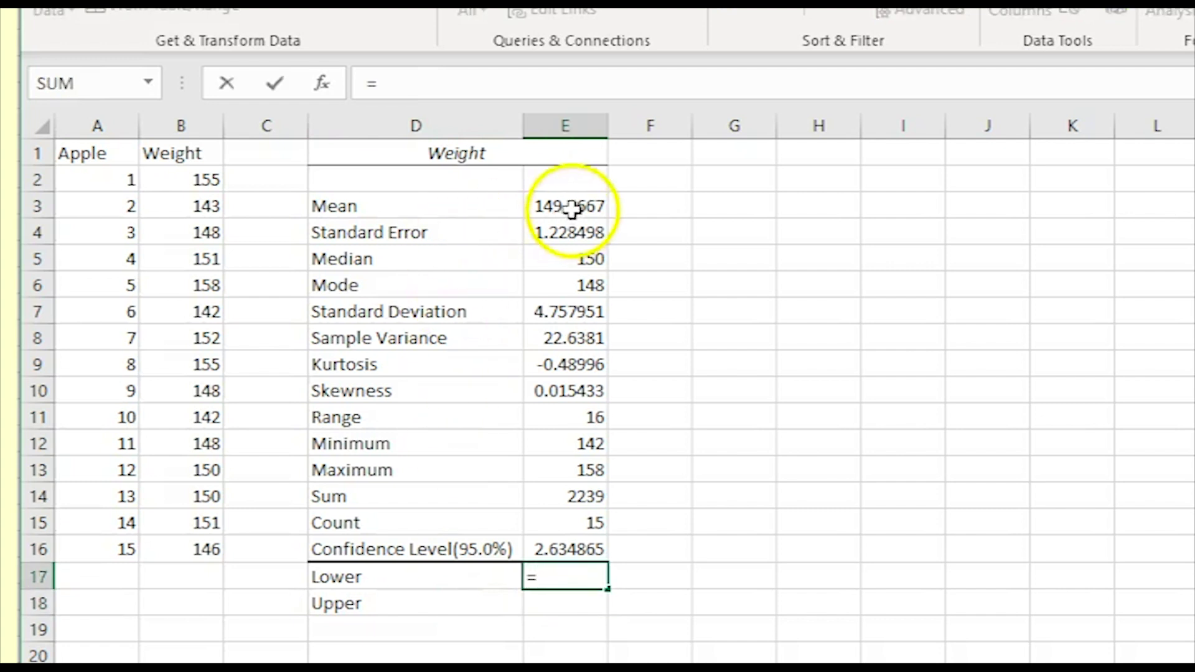
{"action": "left_click", "coordinate": [572, 210]}
{"action": "type", "text": "-"}
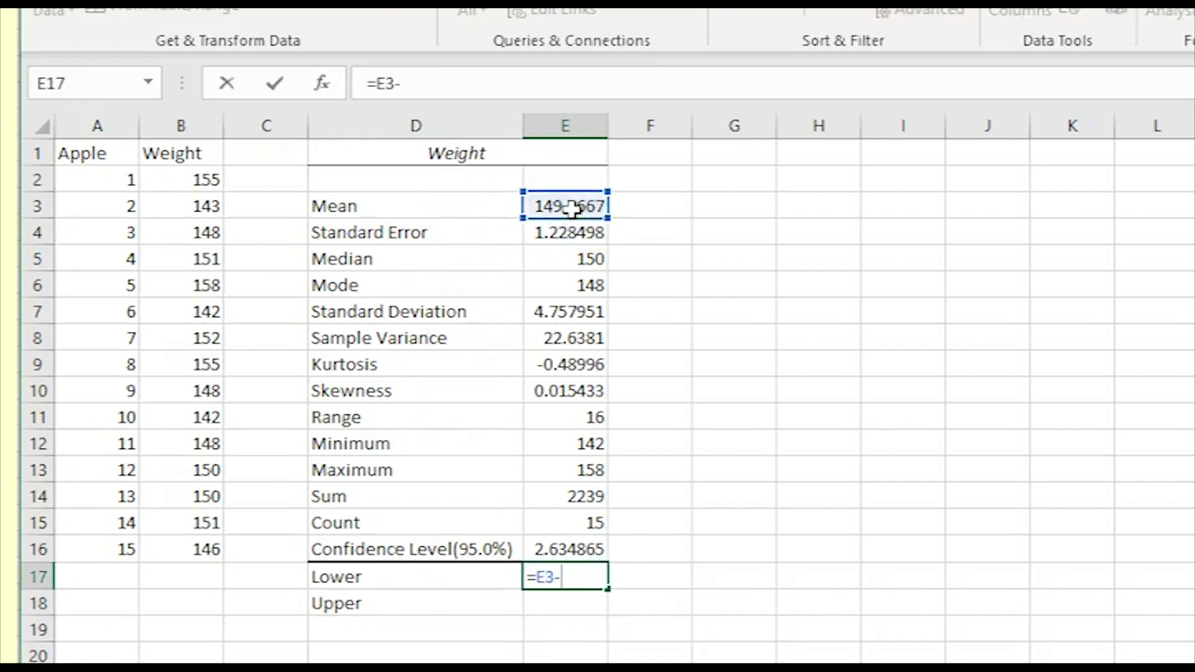
{"action": "left_click", "coordinate": [578, 554]}
{"action": "key", "text": "Return"}
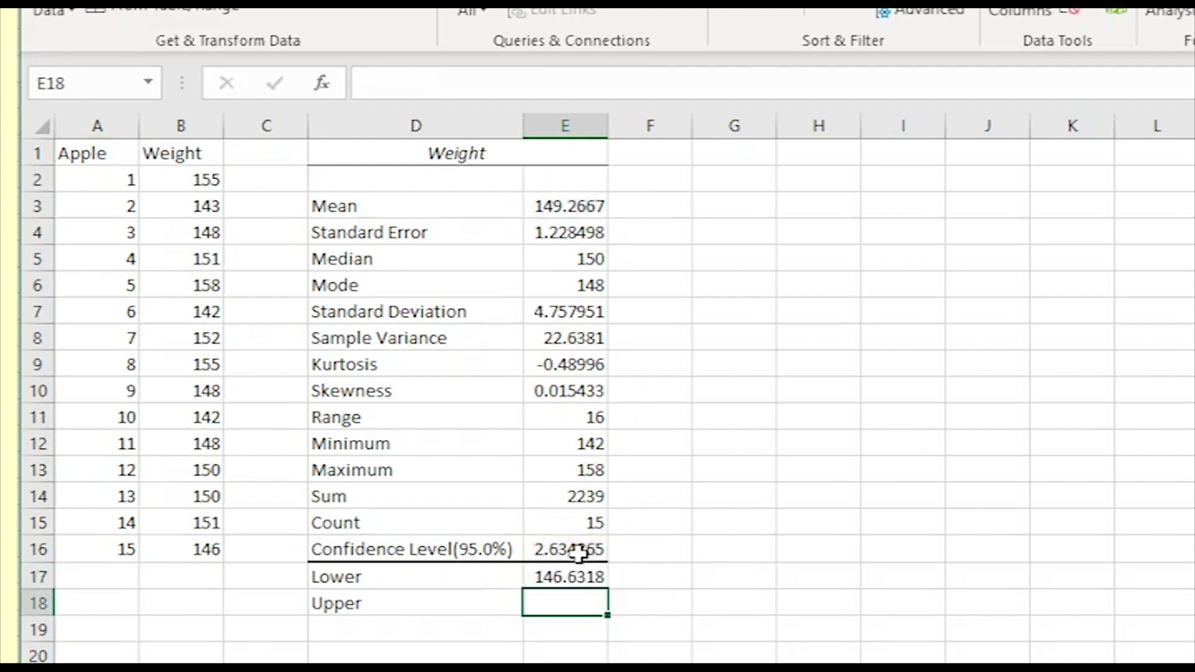
Step: Enter the upper bound formula =E3+E16 in E18
{"action": "type", "text": "="}
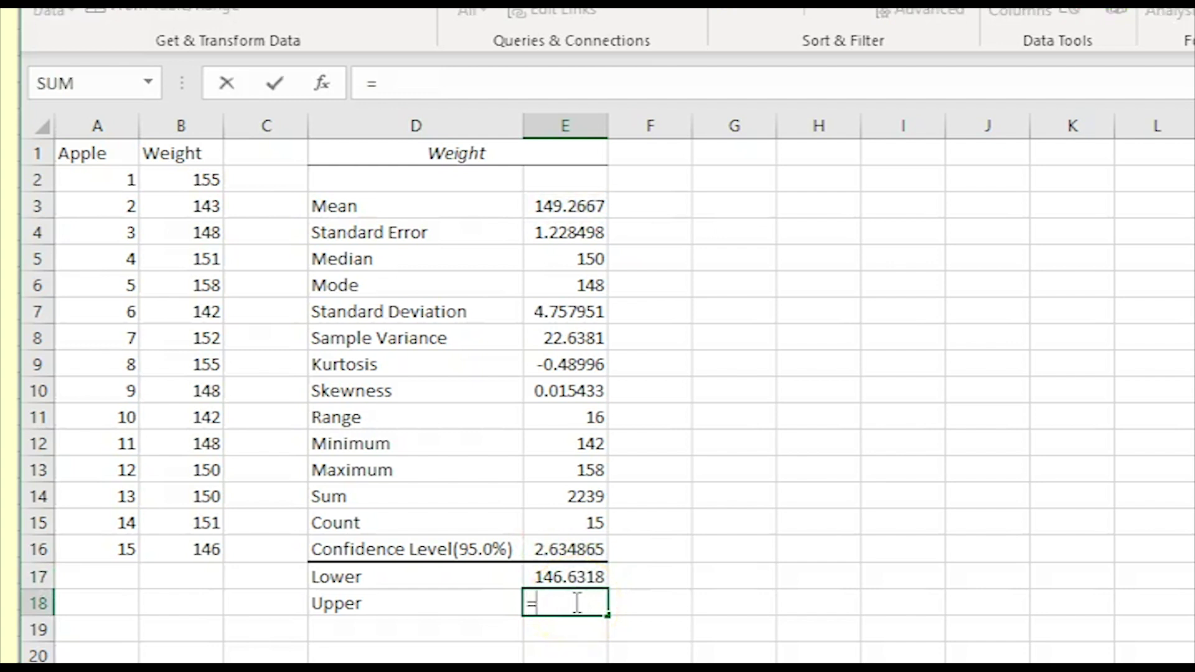
{"action": "left_click", "coordinate": [568, 205]}
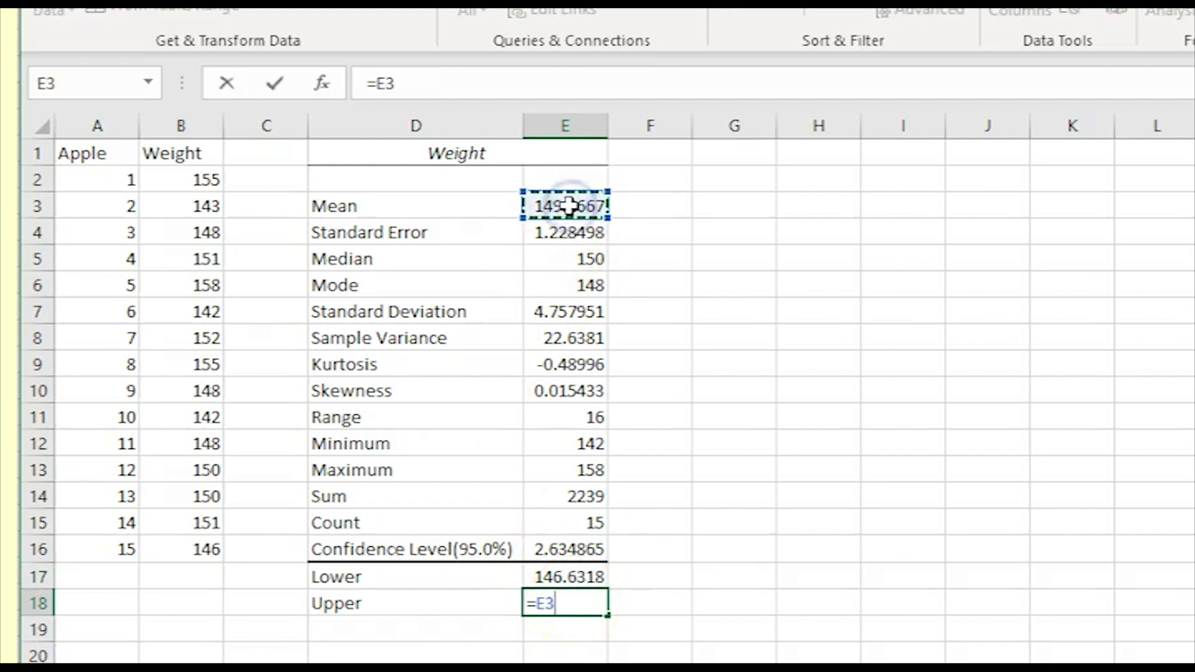
{"action": "type", "text": "+"}
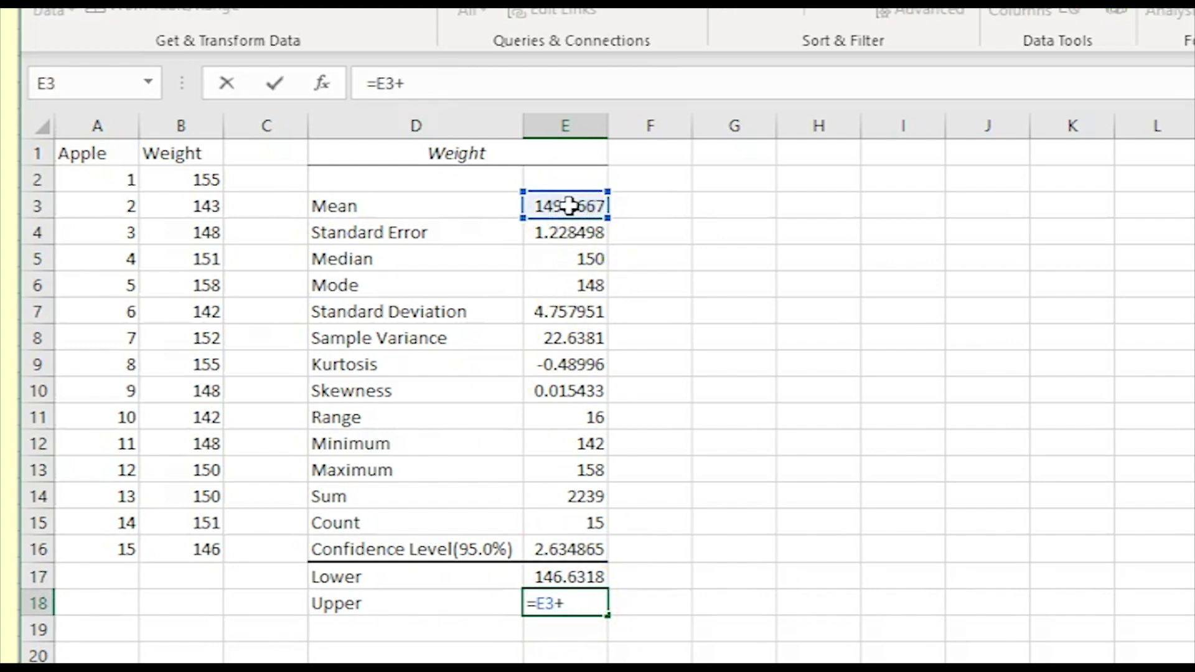
{"action": "left_click", "coordinate": [559, 548]}
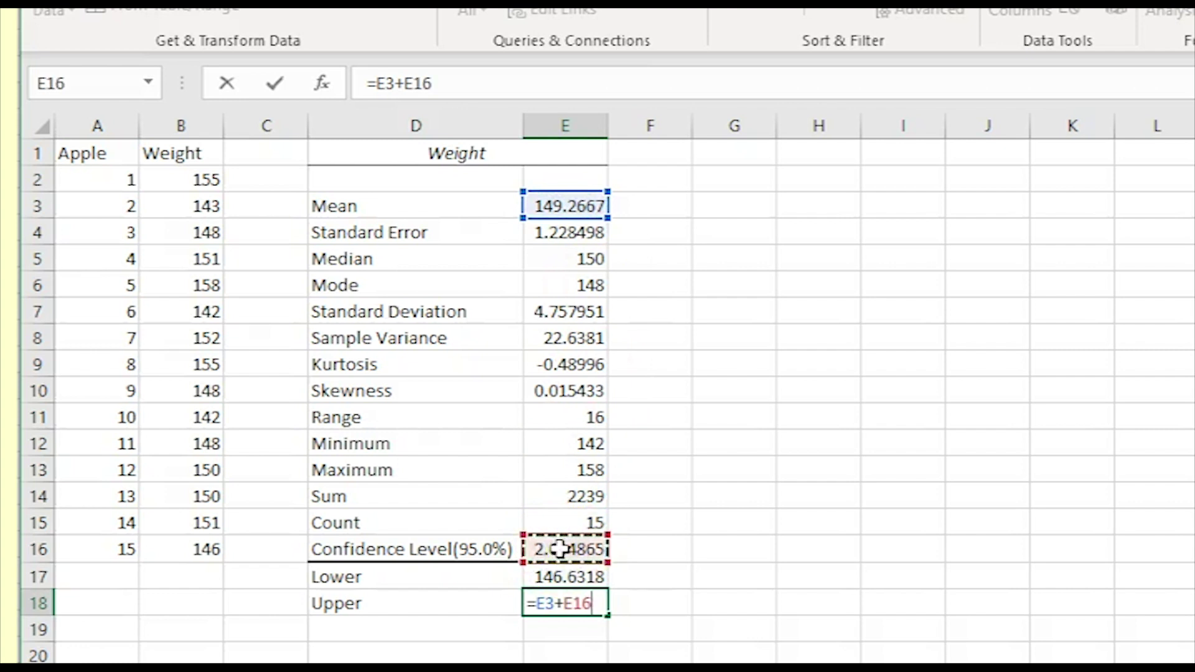
{"action": "key", "text": "Return"}
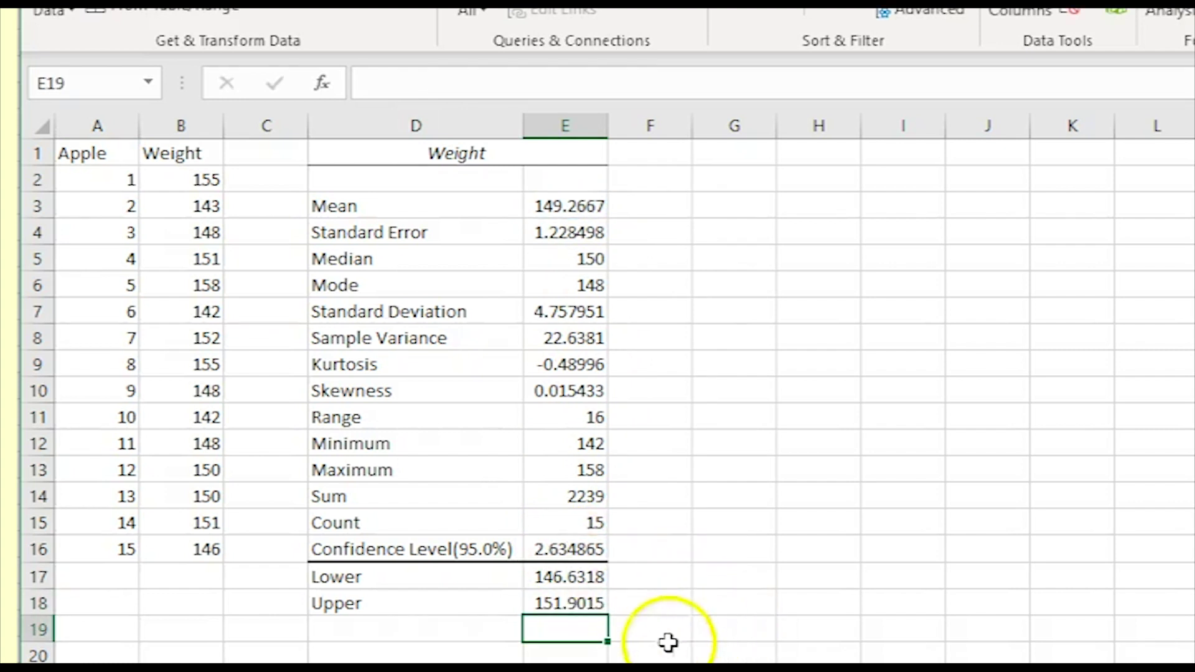
{"action": "left_click", "coordinate": [535, 654]}
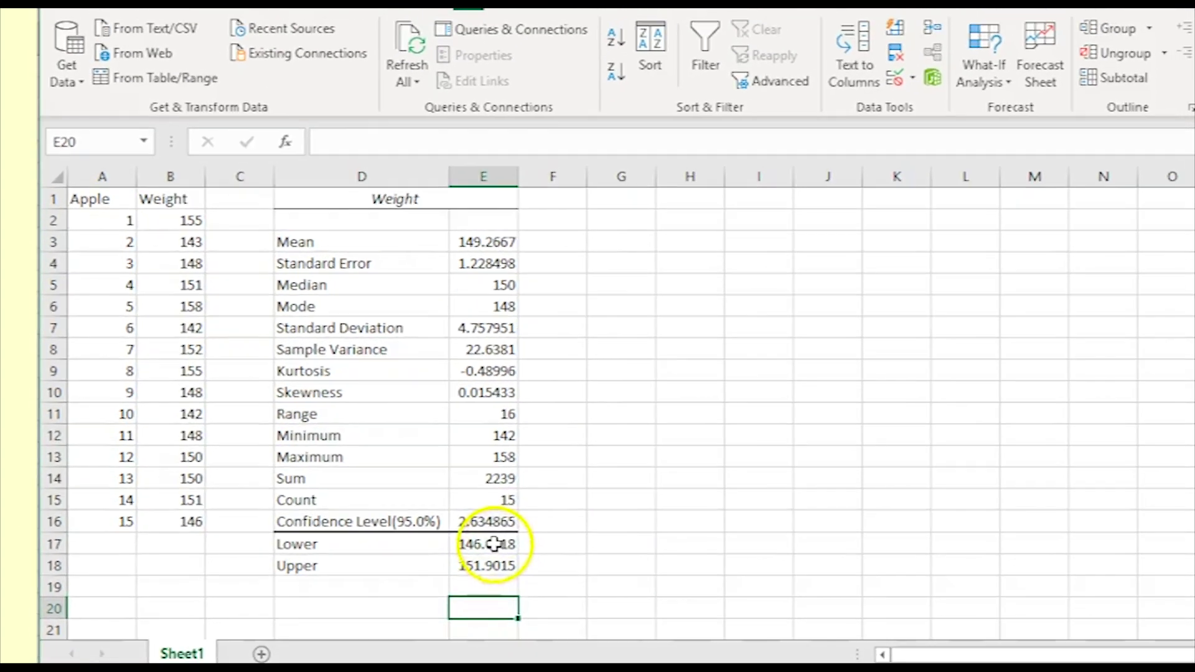
Step: Reduce E17:E18 to one decimal place, showing 146.6 and 151.9
{"action": "left_click_drag", "start_coordinate": [575, 576], "coordinate": [578, 598]}
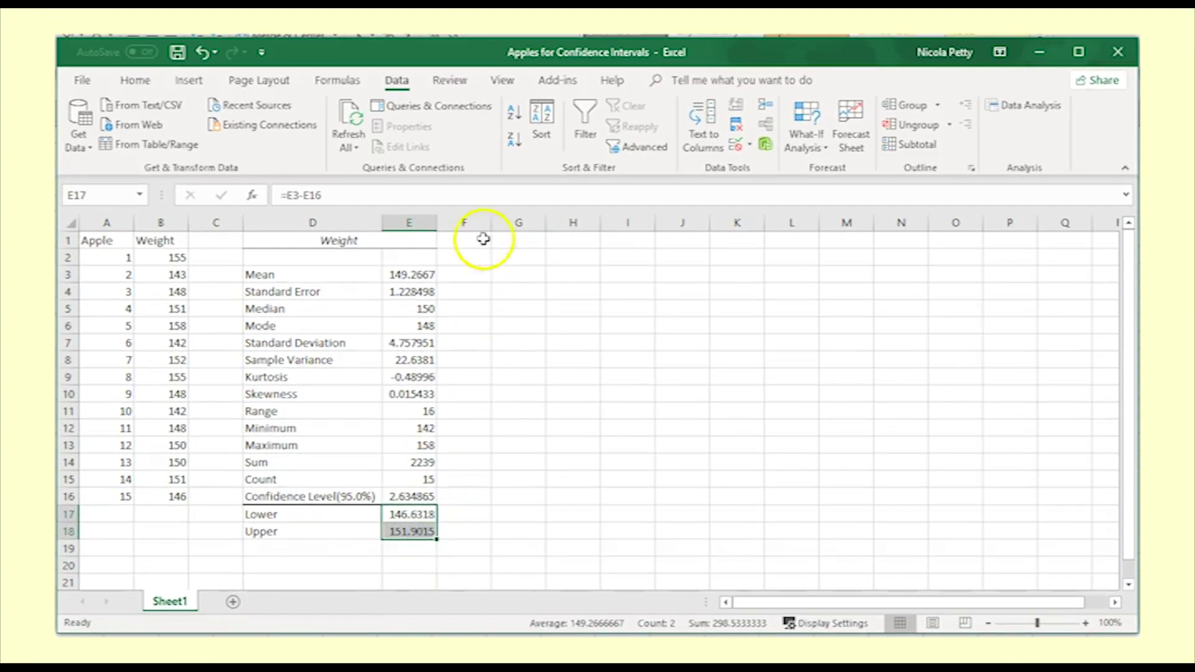
{"action": "left_click", "coordinate": [130, 80]}
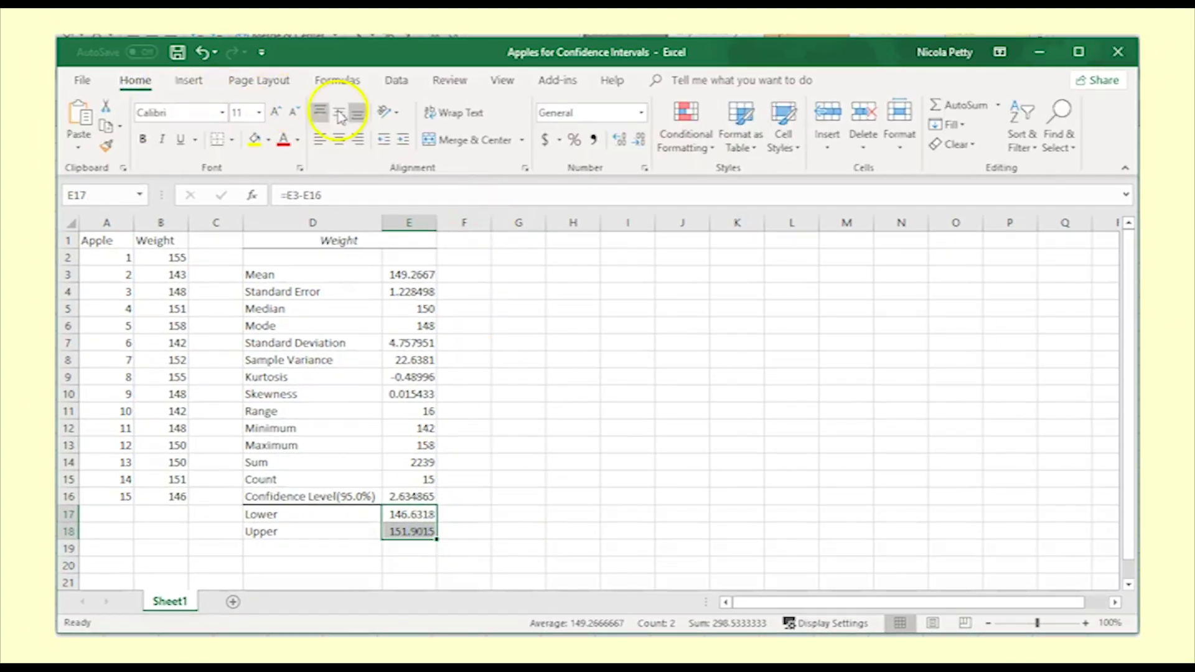
{"action": "left_click", "coordinate": [640, 137]}
{"action": "left_click", "coordinate": [640, 137]}
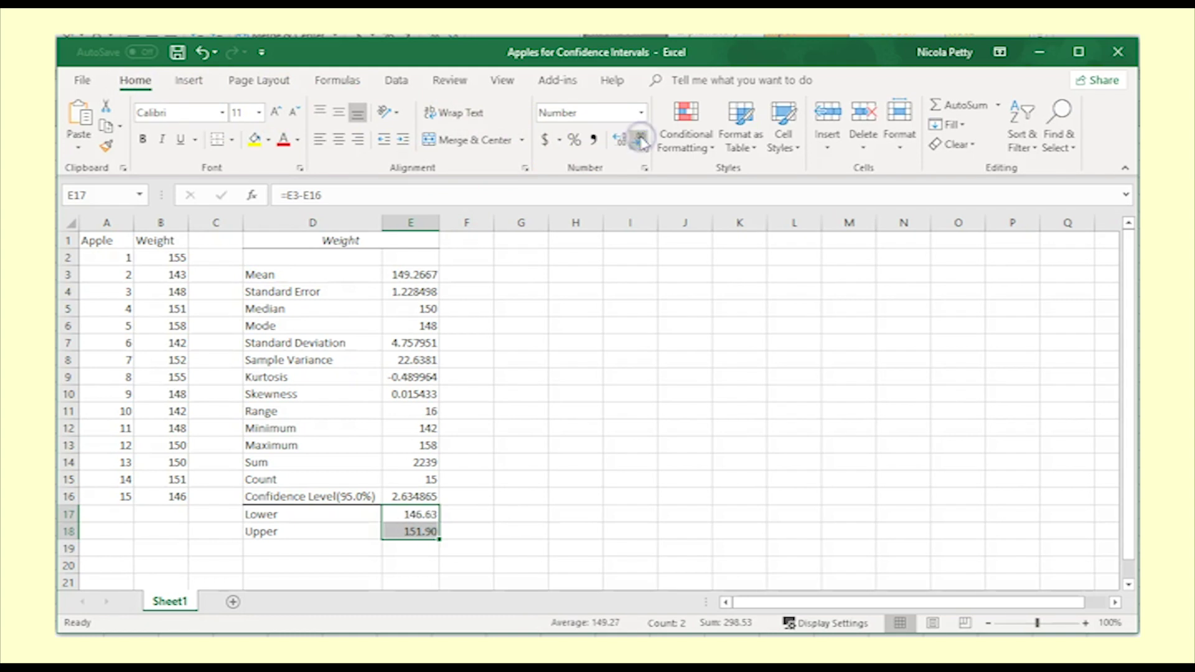
{"action": "left_click", "coordinate": [641, 137]}
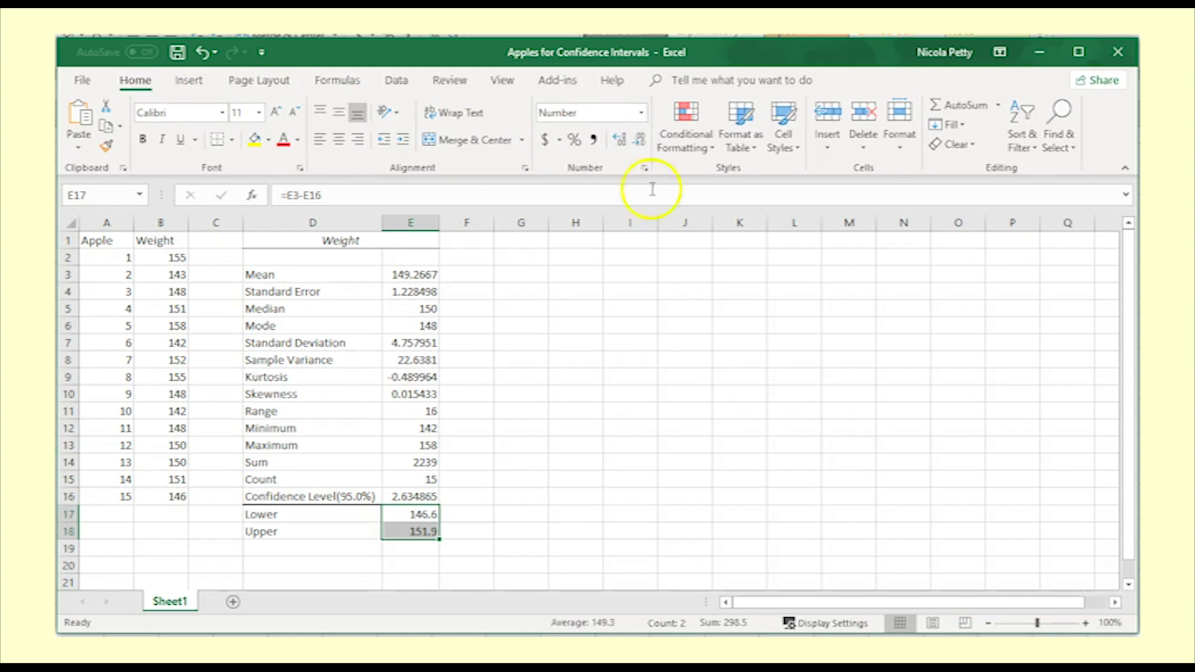
{"action": "left_click", "coordinate": [666, 281]}
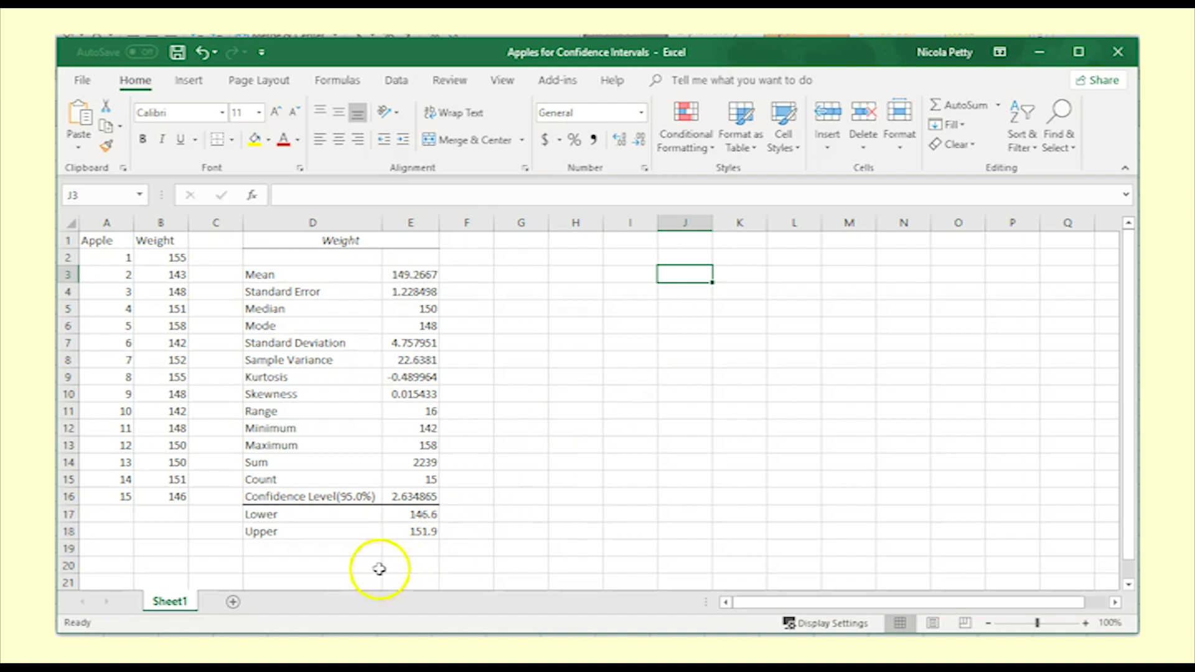
{"action": "left_click", "coordinate": [347, 566]}
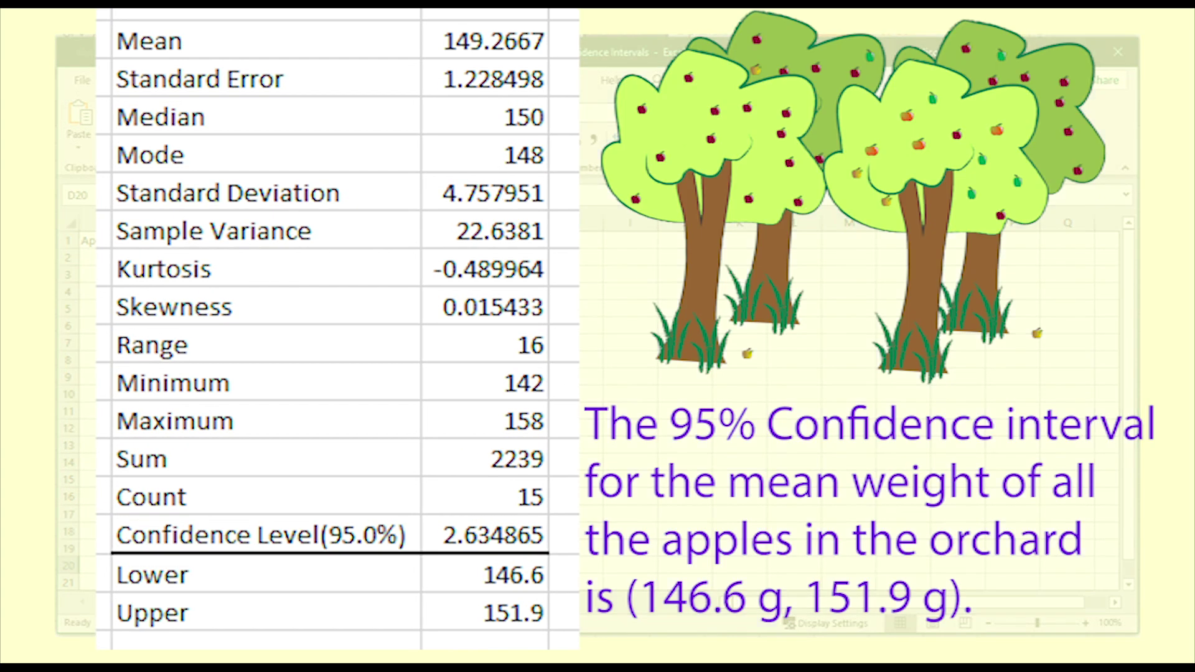